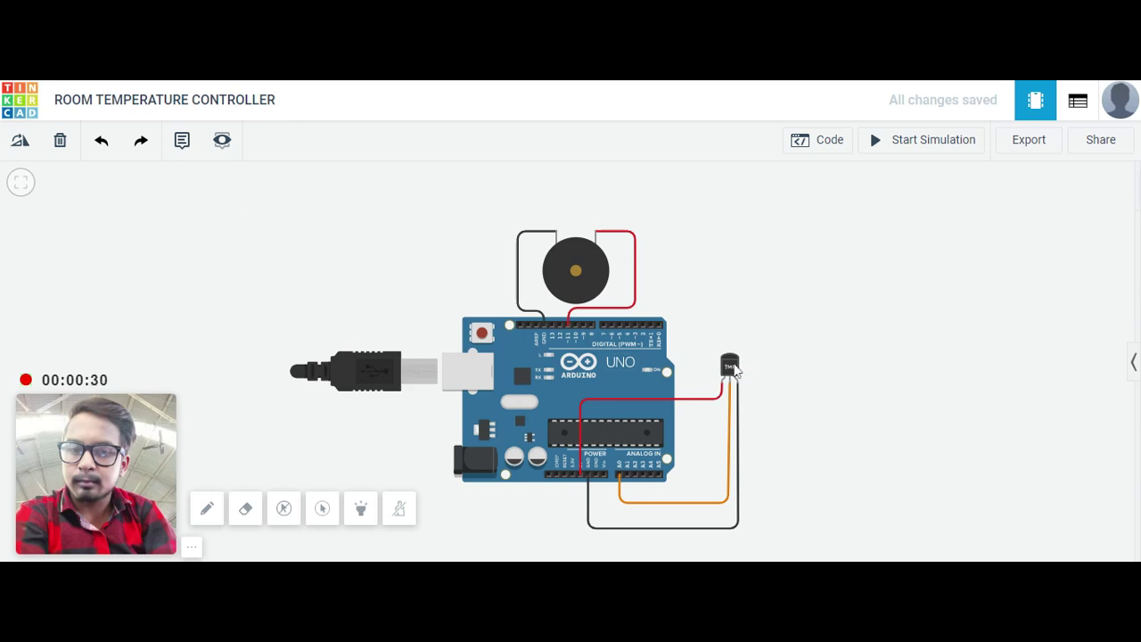
# Inspect the TMP36 sensor and buzzer, then show the Arduino sketch beside the fitted circuit.
pyautogui.click(731, 368)
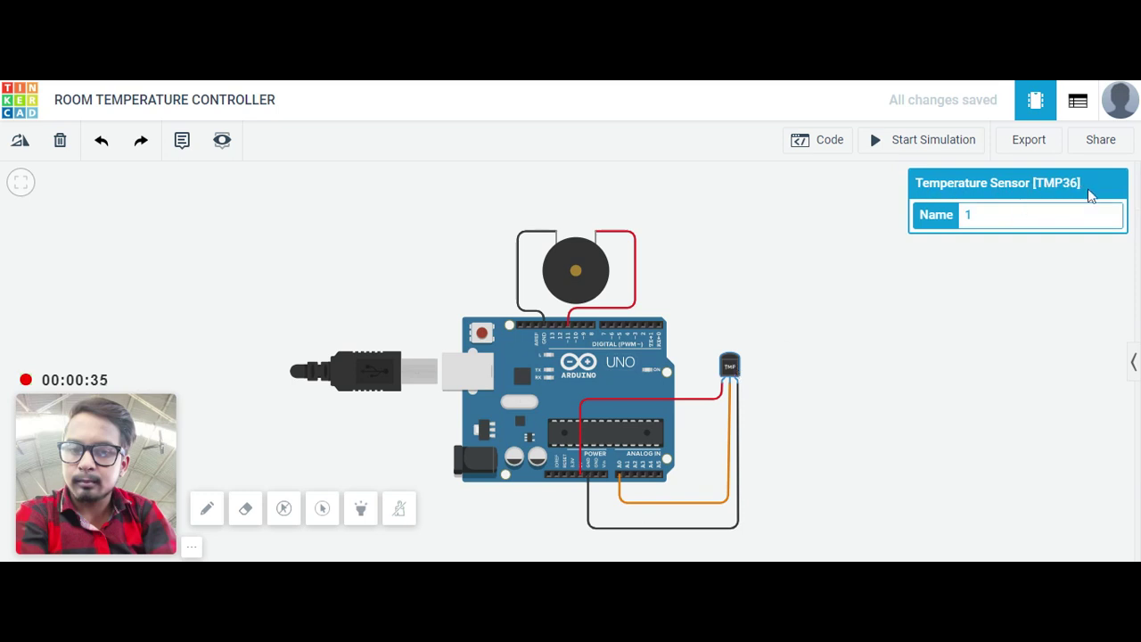
pyautogui.click(926, 312)
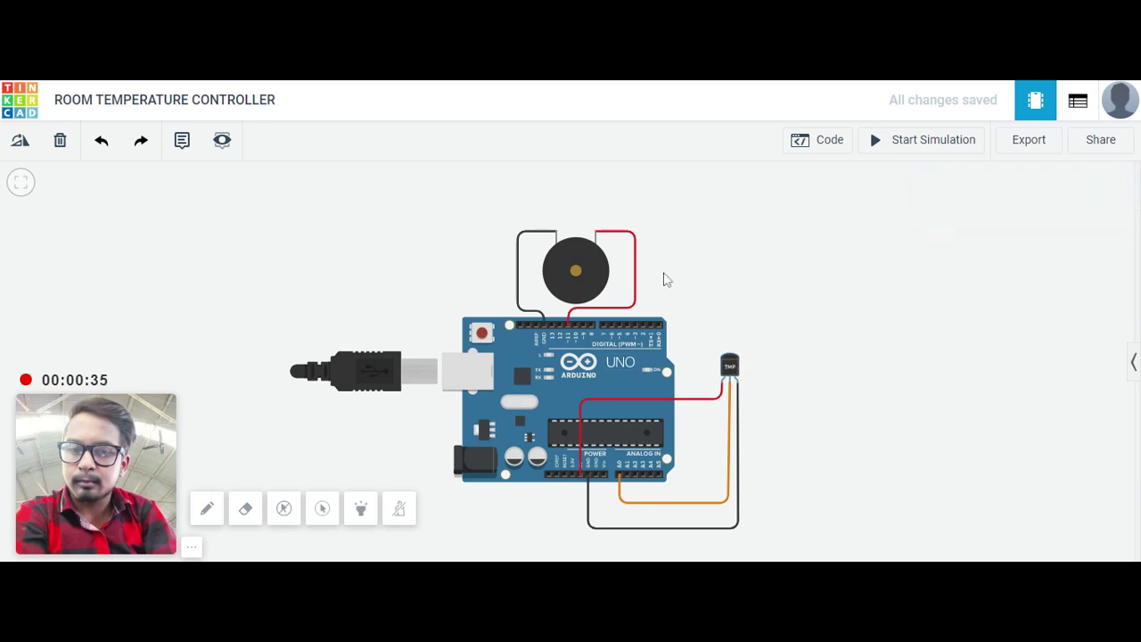
pyautogui.click(576, 282)
pyautogui.click(852, 311)
pyautogui.click(830, 140)
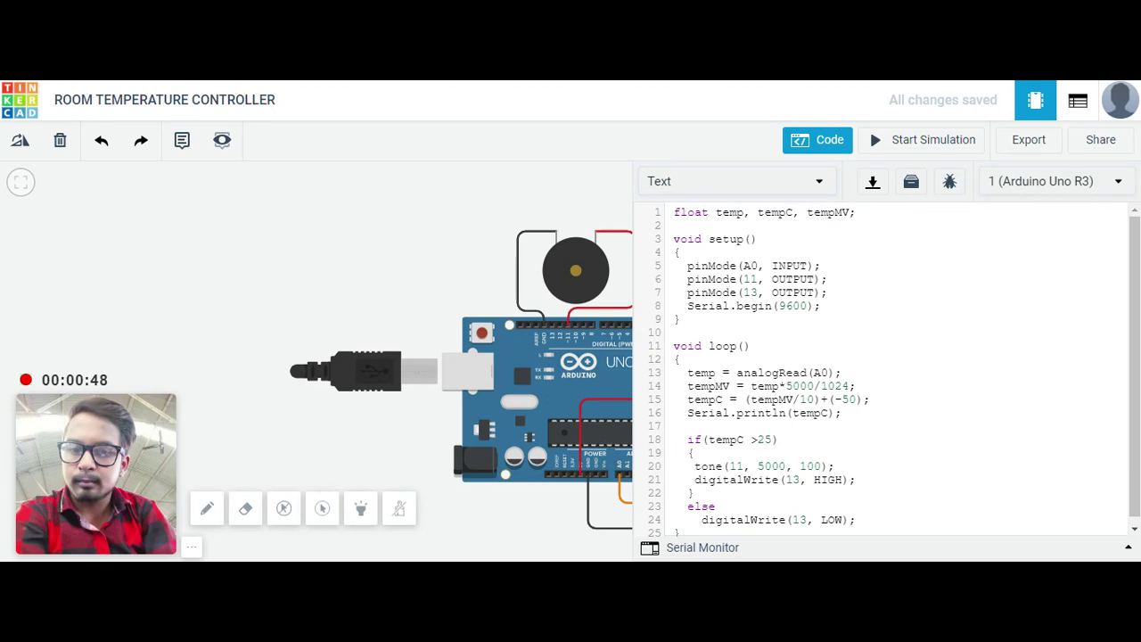
pyautogui.click(20, 182)
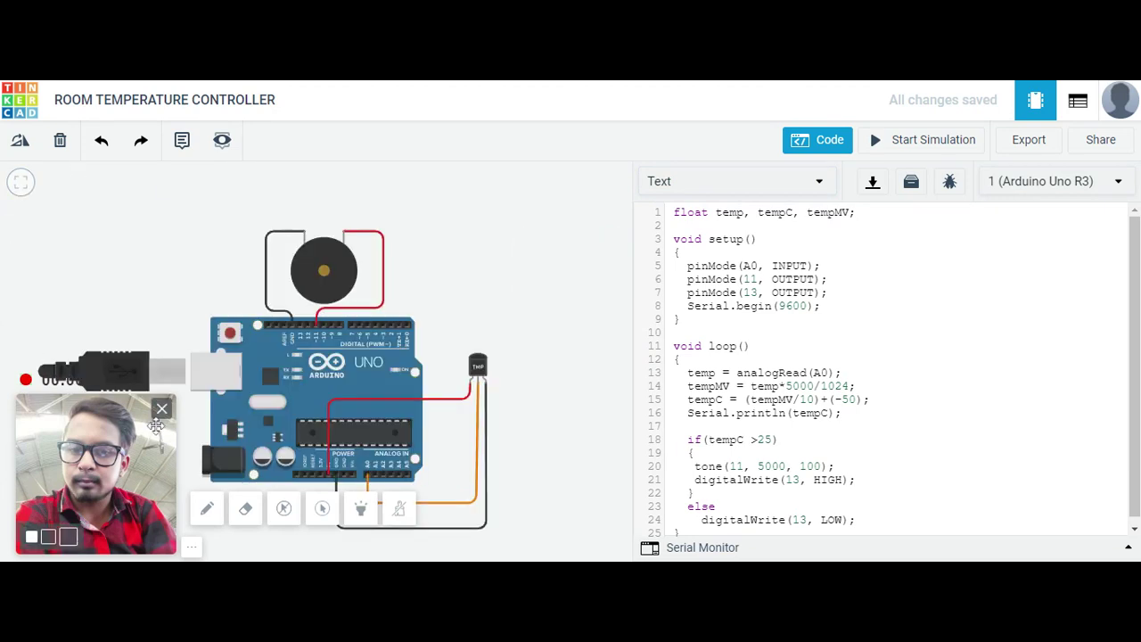
# Pan and scroll so the whole circuit shows left of the temperature-alarm sketch.
pyautogui.moveTo(156, 426)
pyautogui.mouseDown()
pyautogui.moveTo(170, 388)
pyautogui.moveTo(393, 352)
pyautogui.moveTo(1095, 465)
pyautogui.mouseUp()
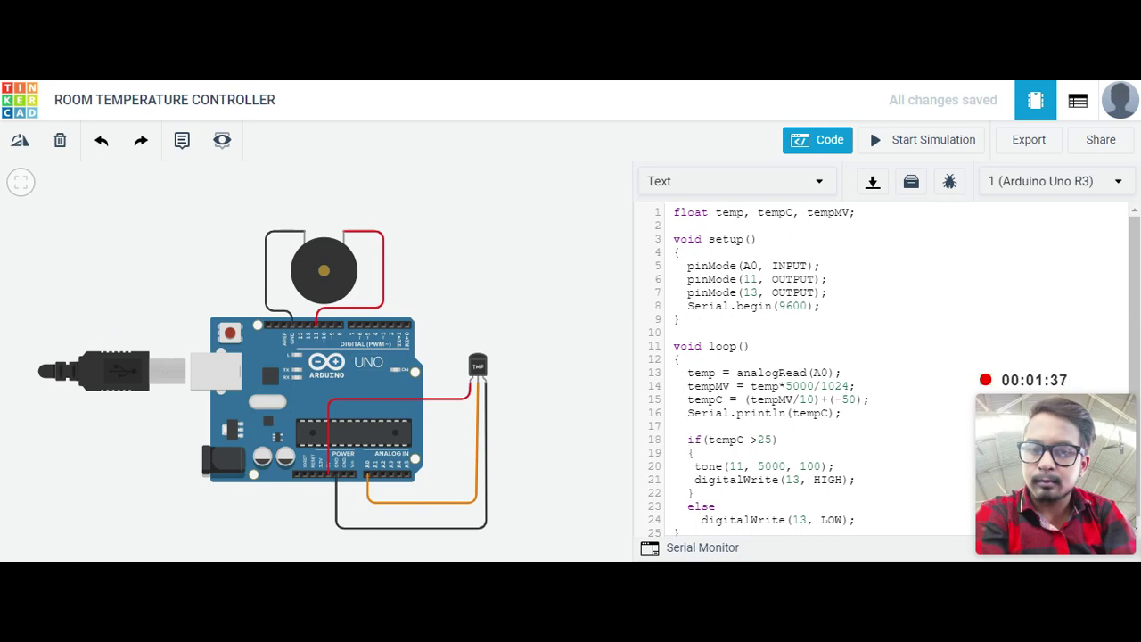
pyautogui.scroll(-1, 883, 370)
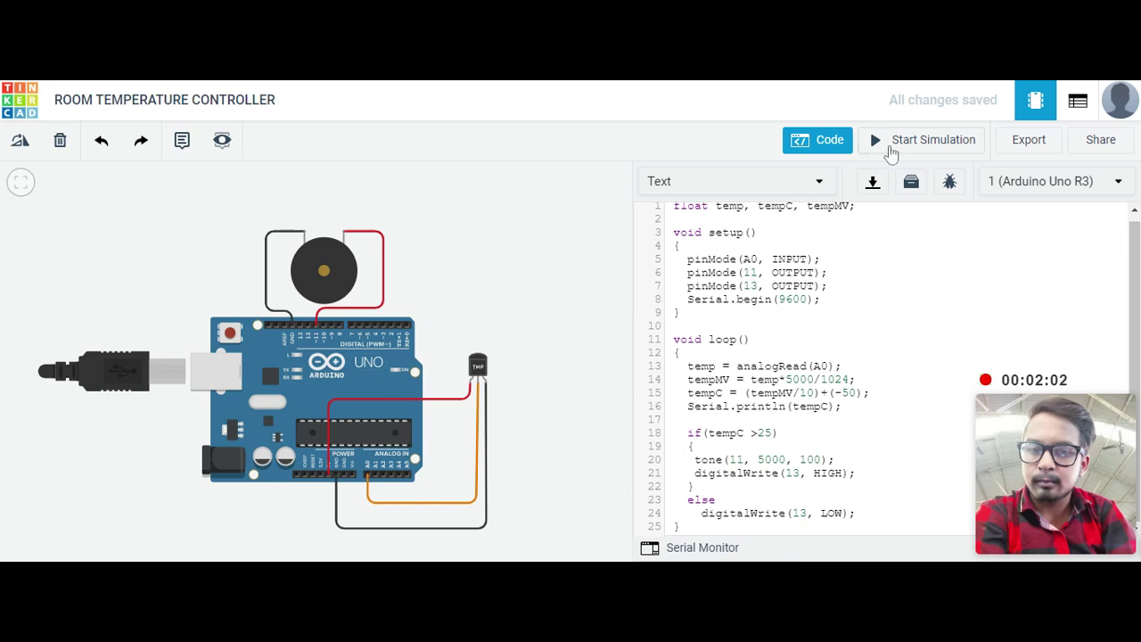
# Run the simulation and show the Serial Monitor logging temperatures of about 24.71.
pyautogui.click(893, 145)
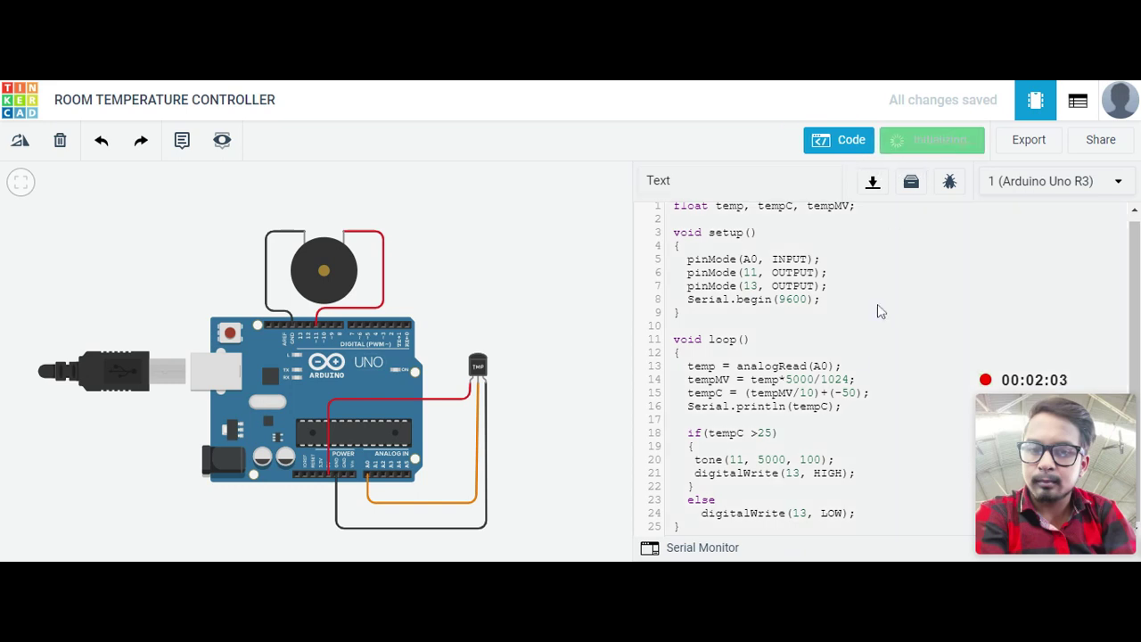
pyautogui.click(722, 549)
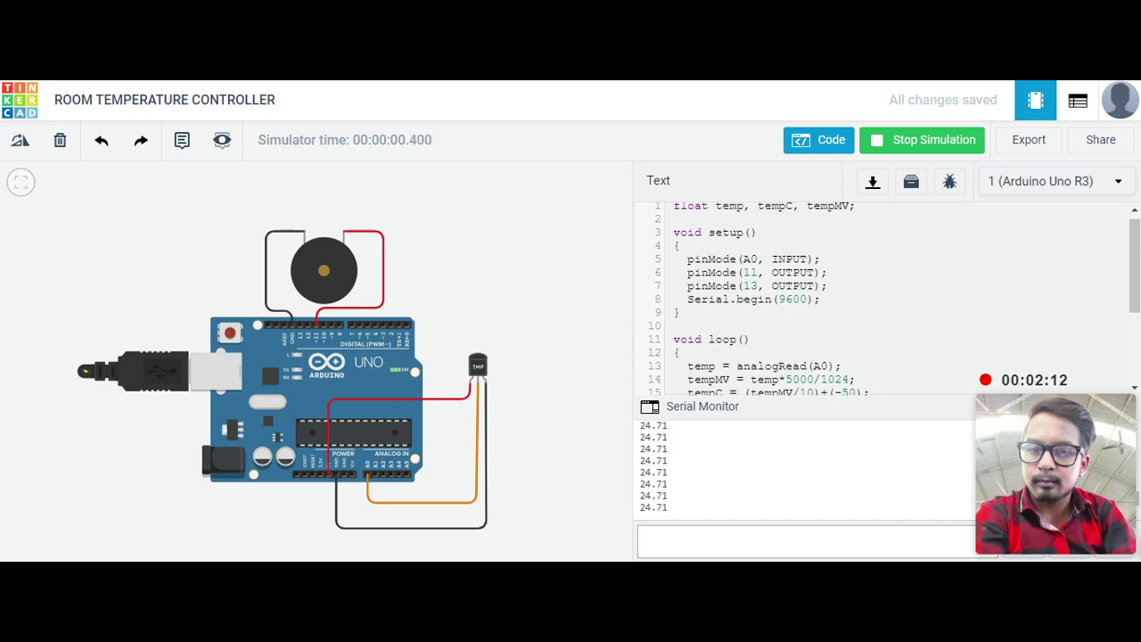
pyautogui.scroll(-3, 882, 298)
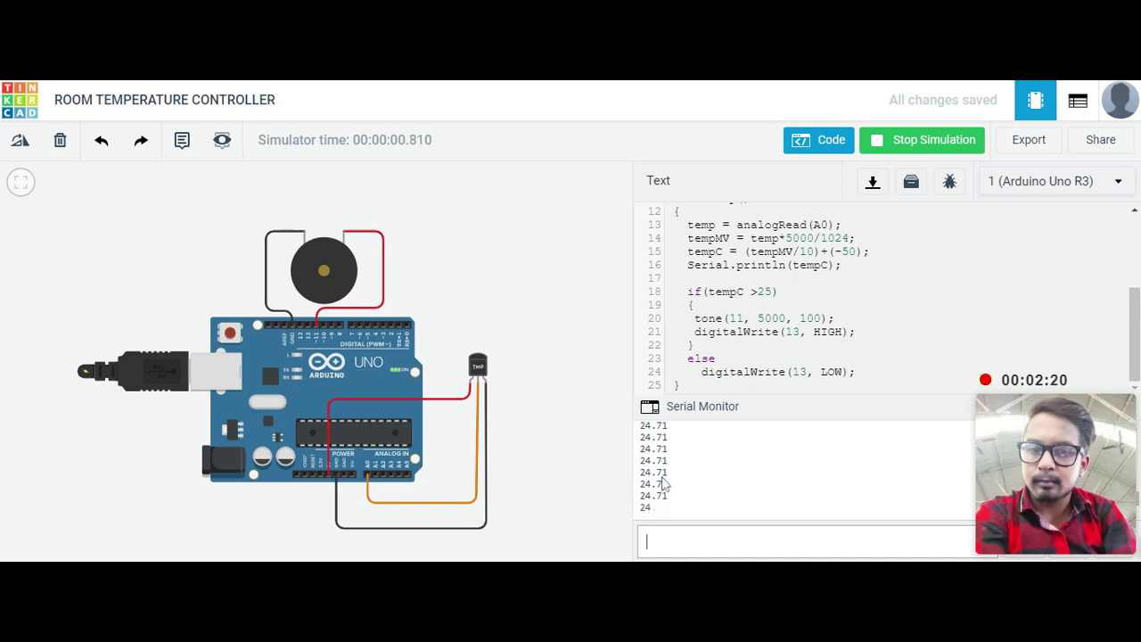
# Zoom in on the TMP36 and sweep its temperature to about -28°C, then 38°C.
pyautogui.click(481, 369)
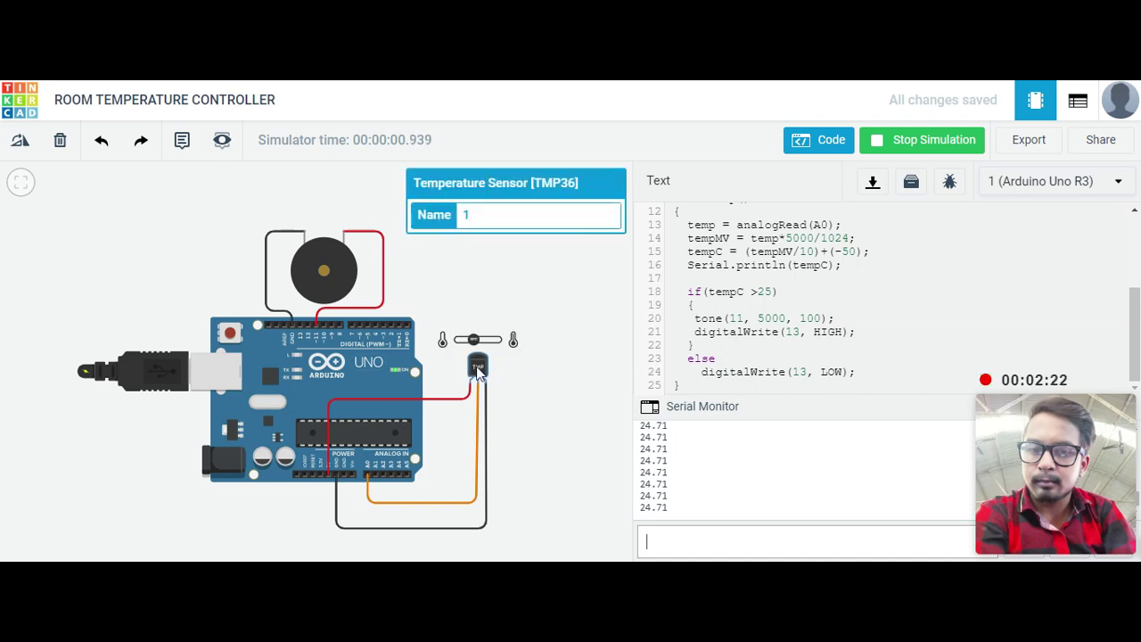
pyautogui.scroll(5, 479, 343)
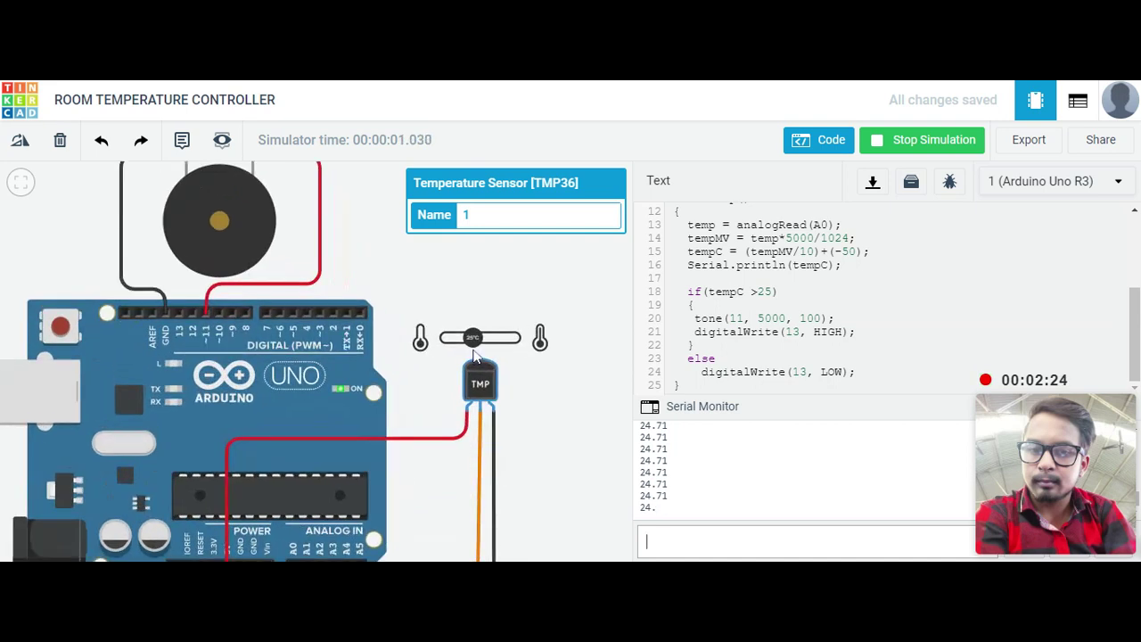
pyautogui.scroll(2, 475, 355)
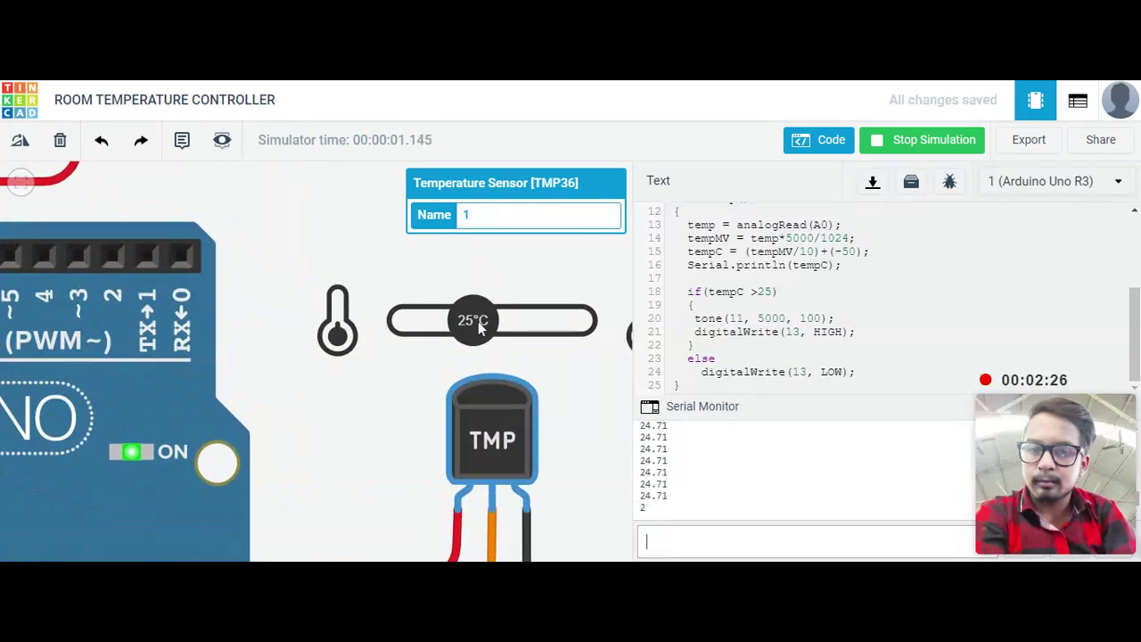
pyautogui.scroll(-1, 478, 328)
pyautogui.scroll(-1, 477, 321)
pyautogui.scroll(-1, 477, 322)
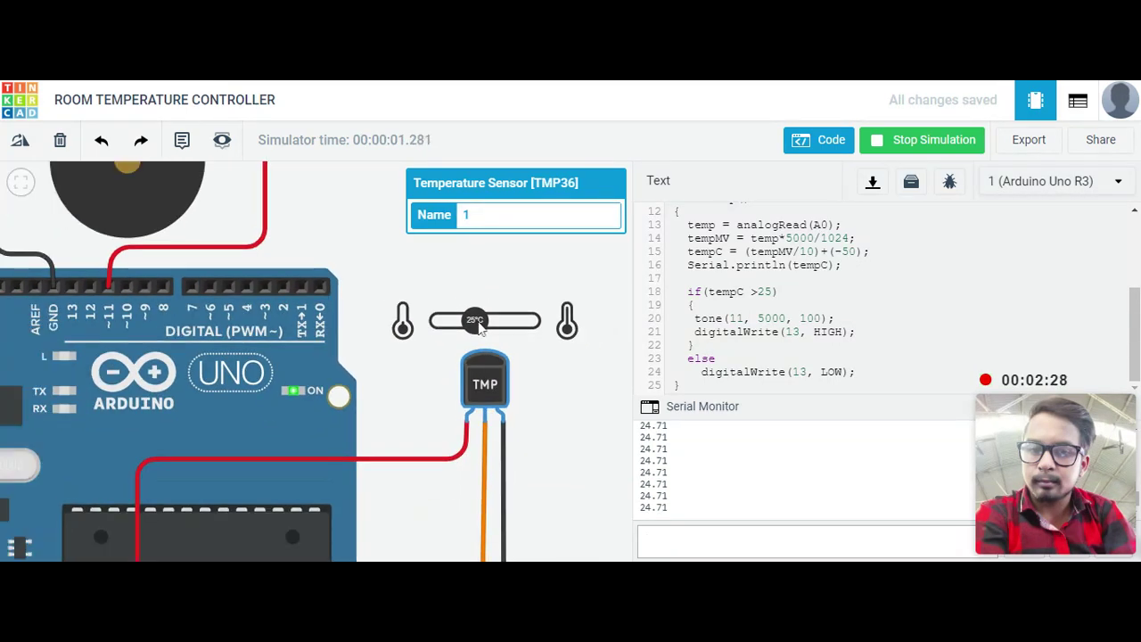
pyautogui.scroll(-1, 475, 326)
pyautogui.moveTo(473, 322); pyautogui.dragTo(453, 322)
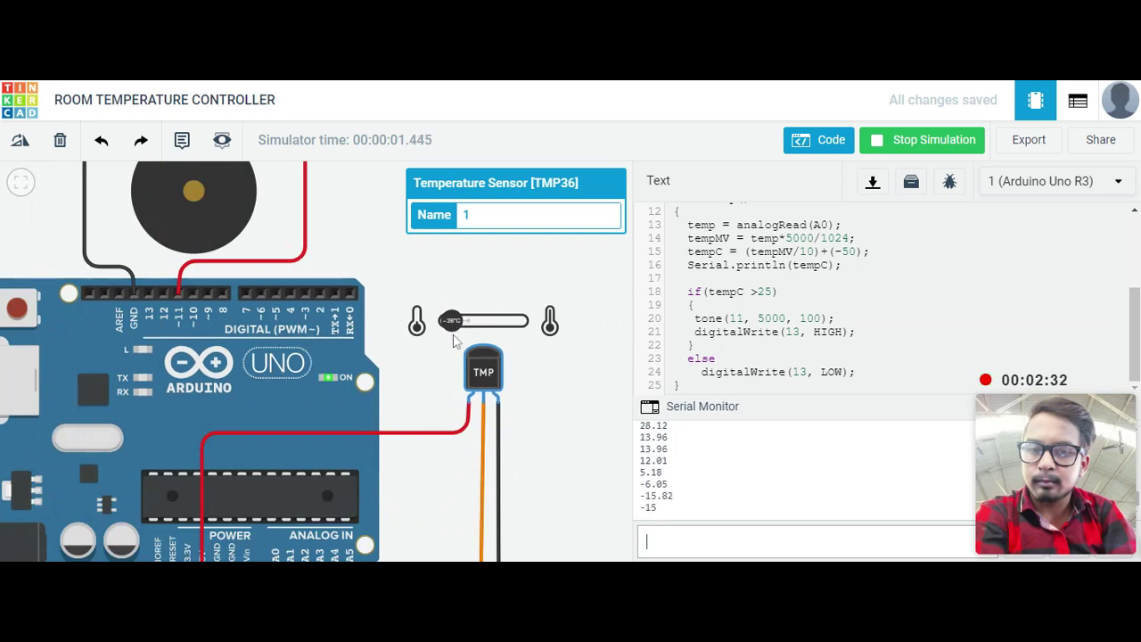
pyautogui.moveTo(455, 328); pyautogui.dragTo(493, 326)
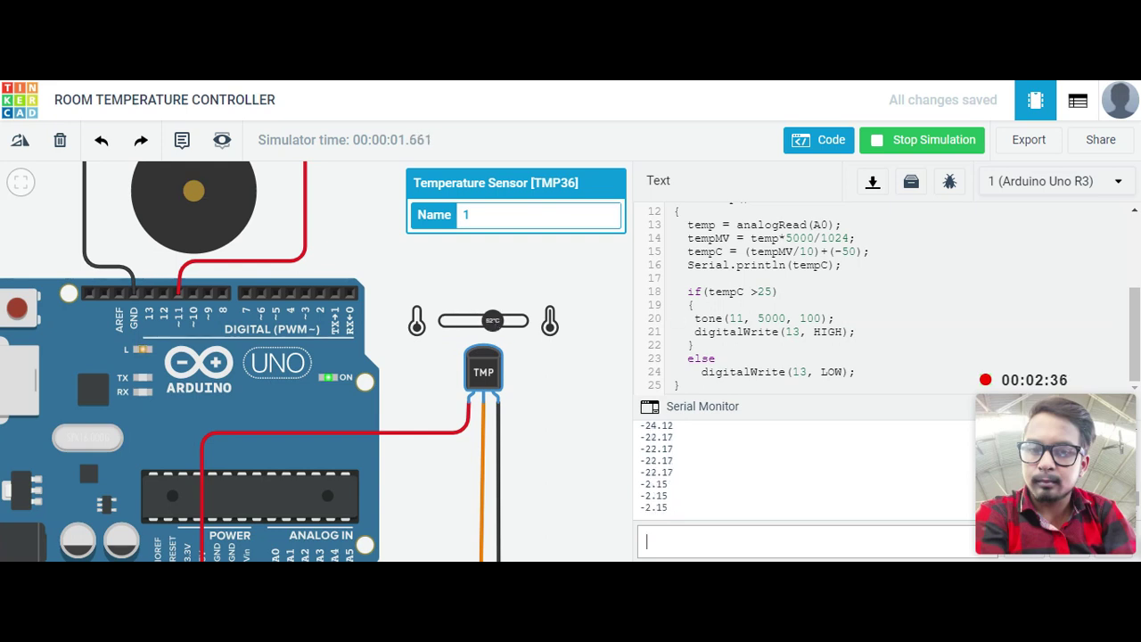
# Lower the TMP36 temperature to 16°C so the serial monitor logs 16.89.
pyautogui.scroll(2, 517, 356)
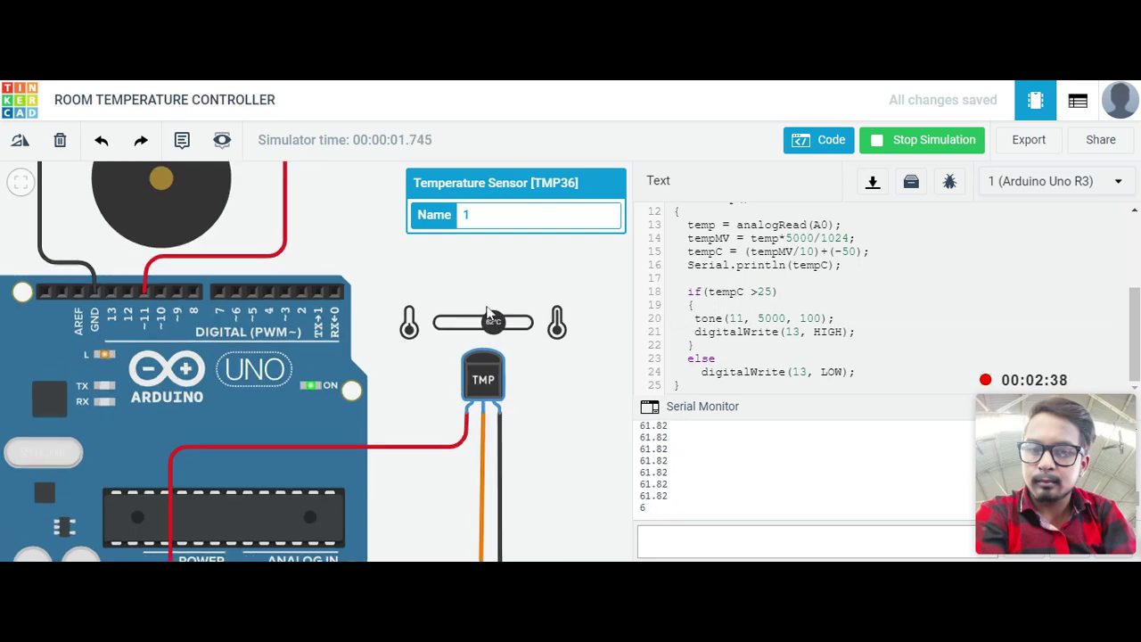
pyautogui.scroll(2, 517, 357)
pyautogui.scroll(1, 512, 311)
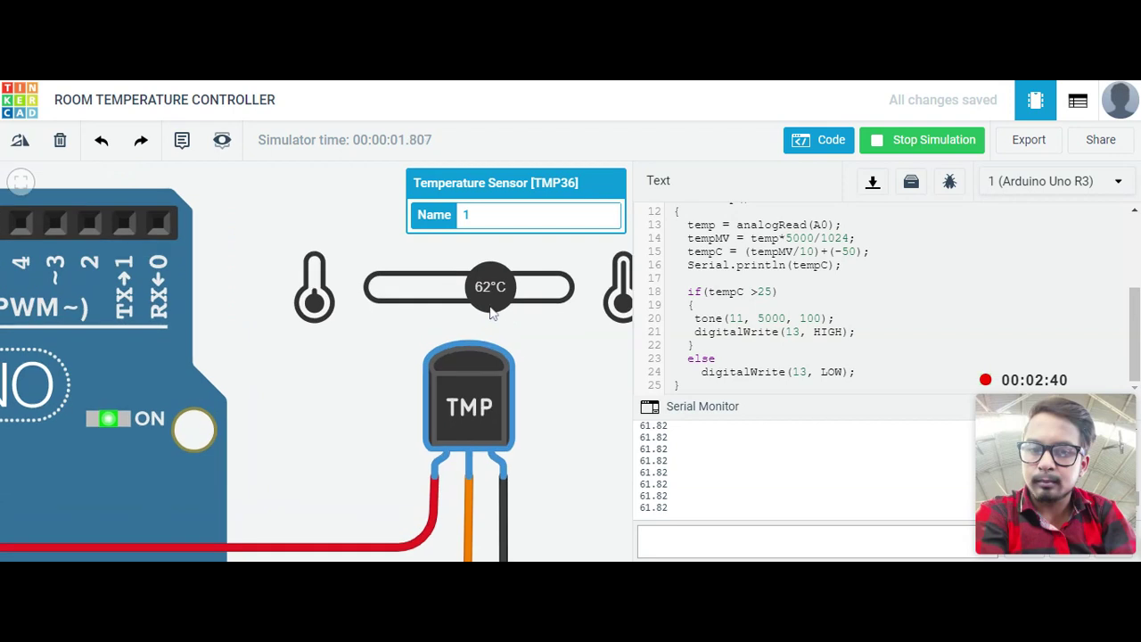
pyautogui.scroll(1, 513, 312)
pyautogui.moveTo(499, 301)
pyautogui.mouseDown()
pyautogui.moveTo(453, 303)
pyautogui.moveTo(443, 321)
pyautogui.mouseUp()
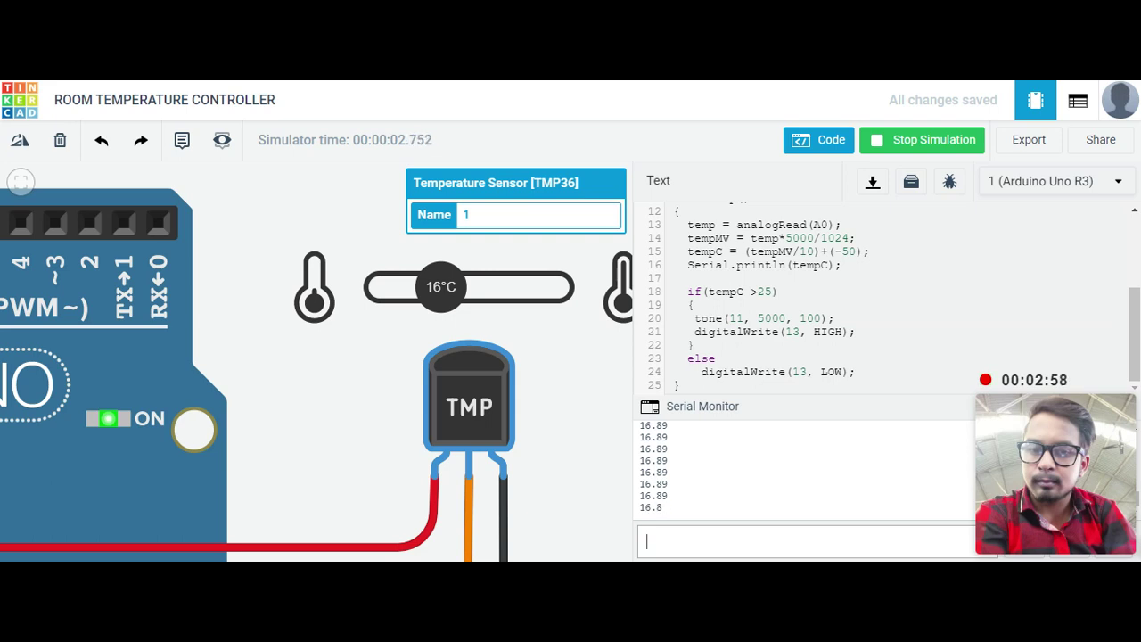
pyautogui.click(22, 183)
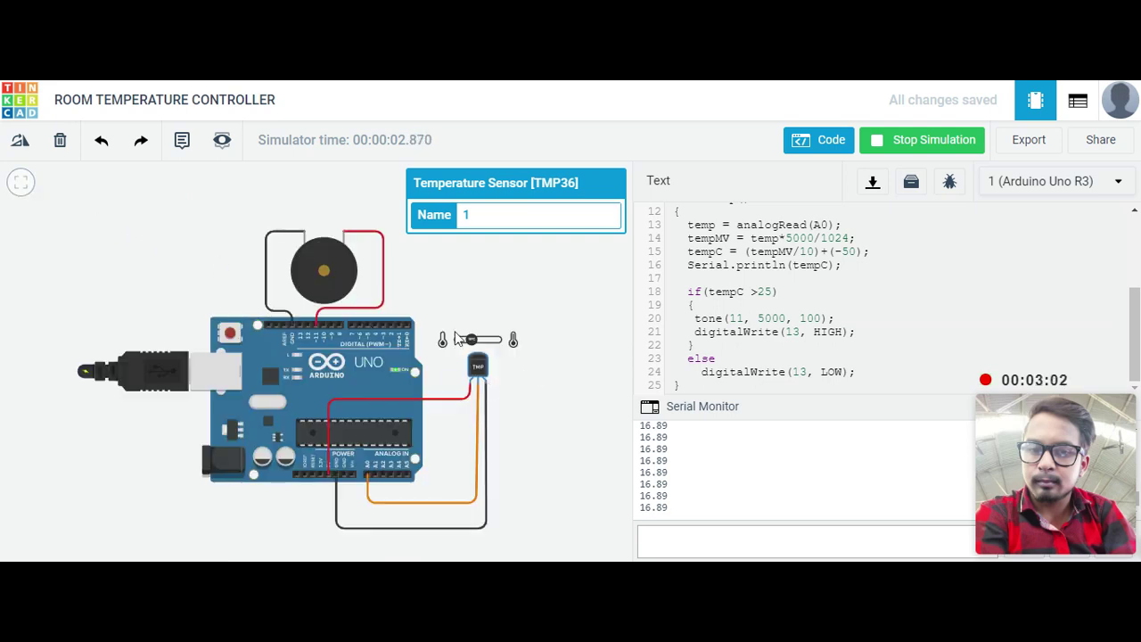
# Sweep the TMP36 up to 82–83°C, then down through 12°C and -24°C to -40°C.
pyautogui.scroll(5, 456, 339)
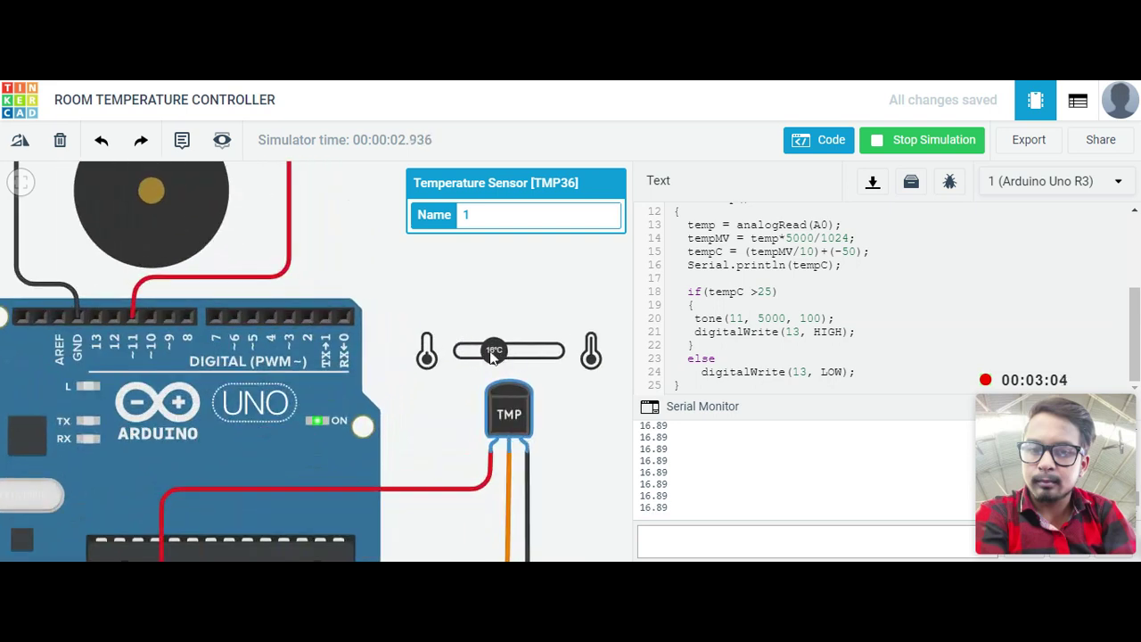
pyautogui.moveTo(491, 352); pyautogui.dragTo(520, 351)
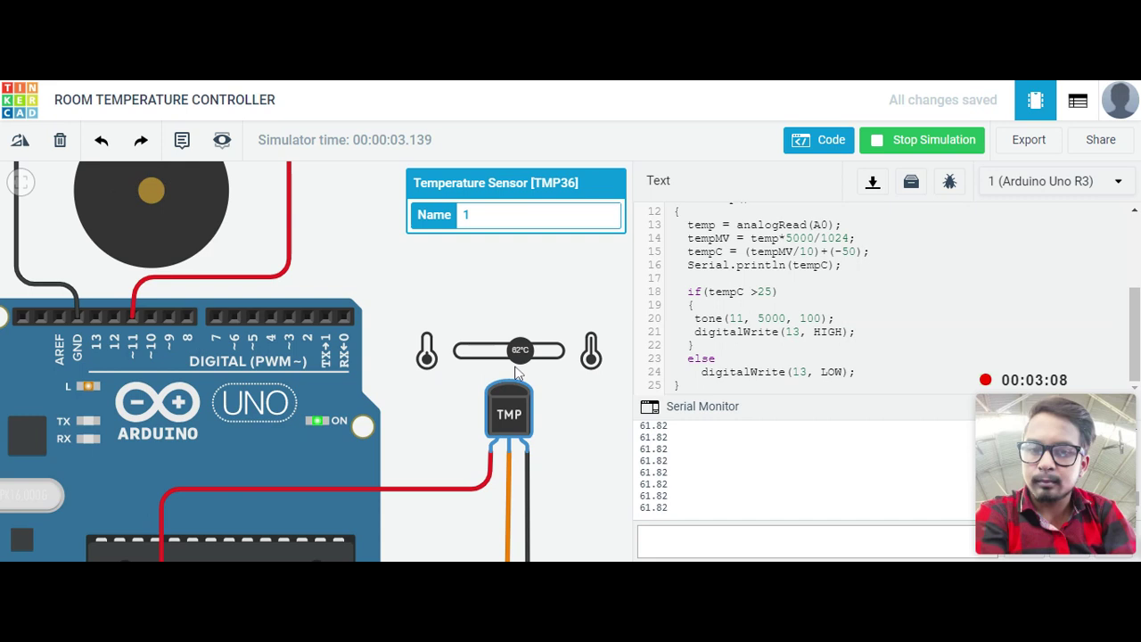
pyautogui.moveTo(524, 353)
pyautogui.mouseDown()
pyautogui.moveTo(536, 355)
pyautogui.moveTo(512, 367)
pyautogui.mouseUp()
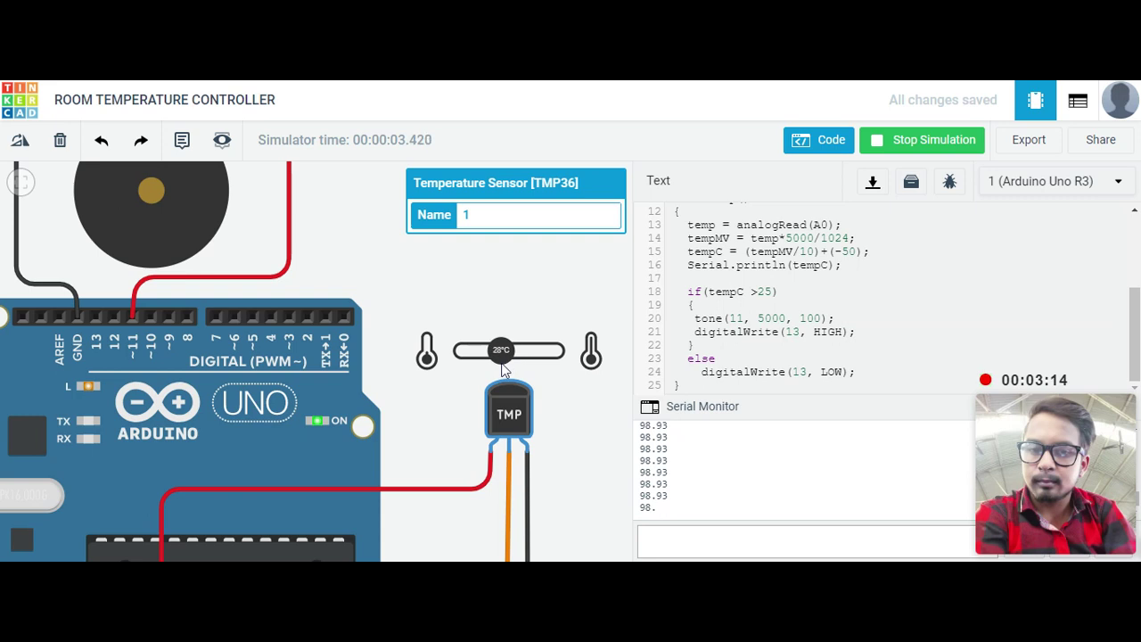
pyautogui.moveTo(503, 368); pyautogui.dragTo(485, 372)
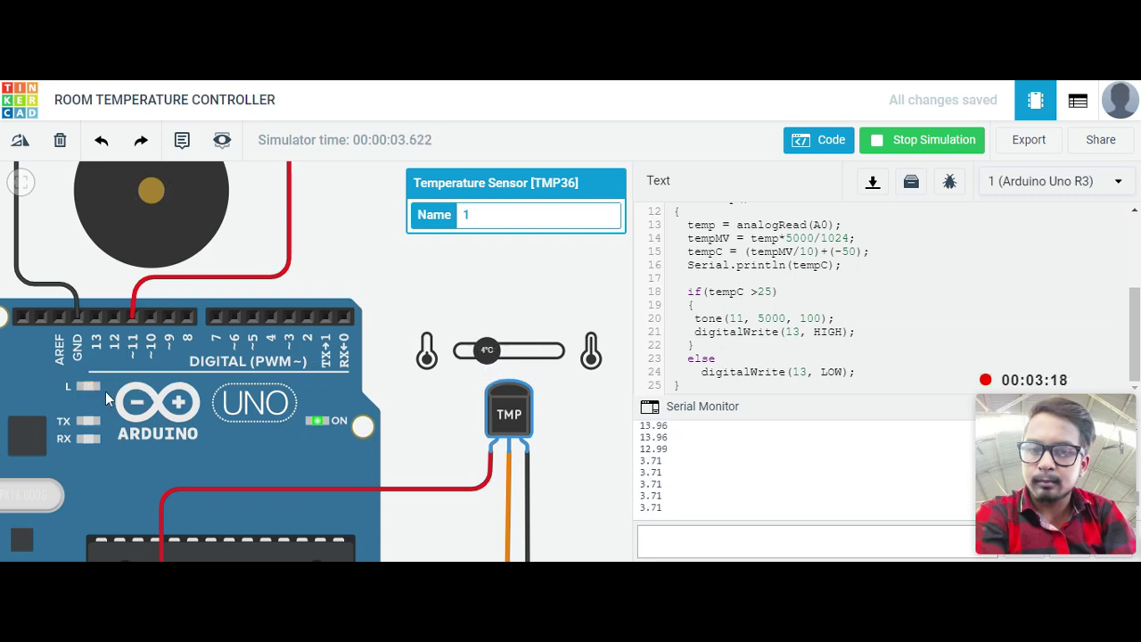
pyautogui.moveTo(486, 351); pyautogui.dragTo(472, 365)
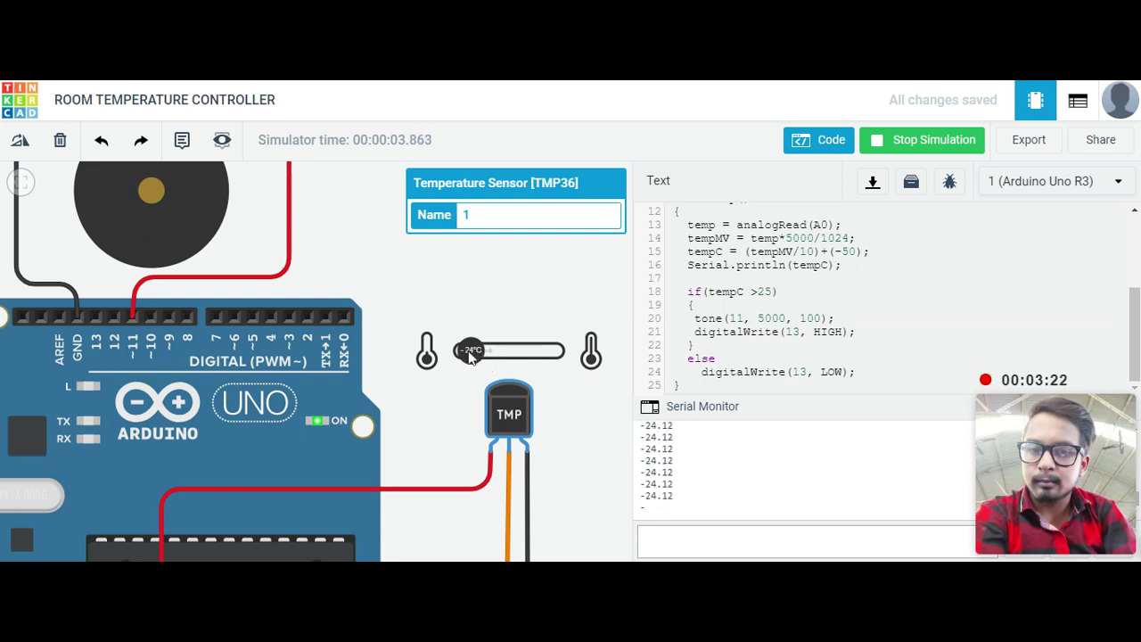
pyautogui.moveTo(470, 353)
pyautogui.mouseDown()
pyautogui.moveTo(453, 357)
pyautogui.moveTo(558, 380)
pyautogui.mouseUp()
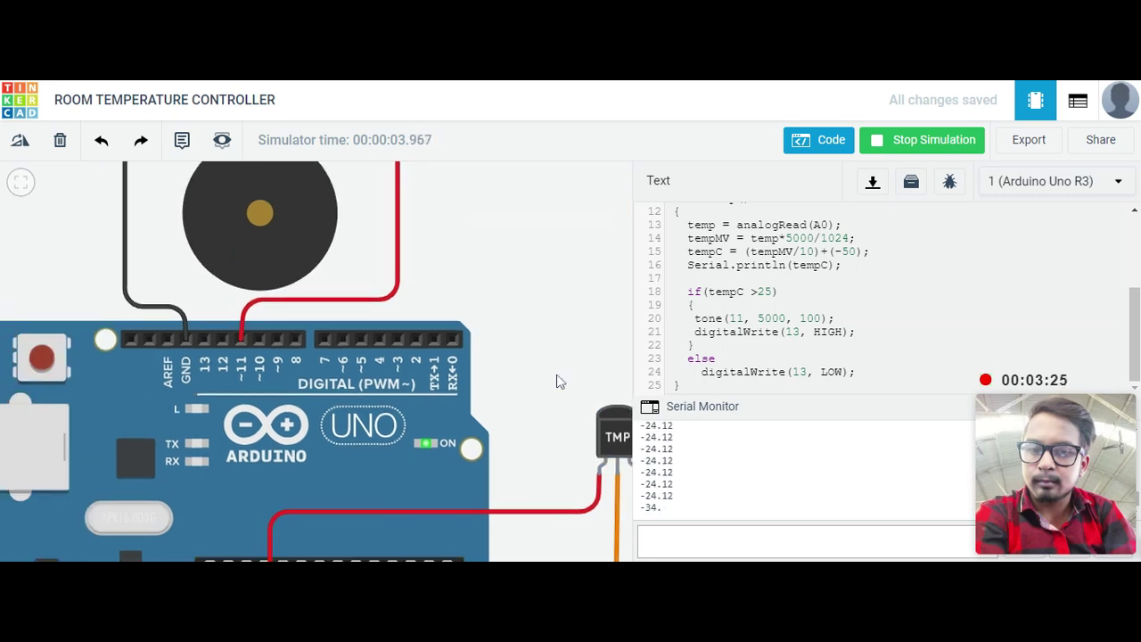
pyautogui.click(24, 186)
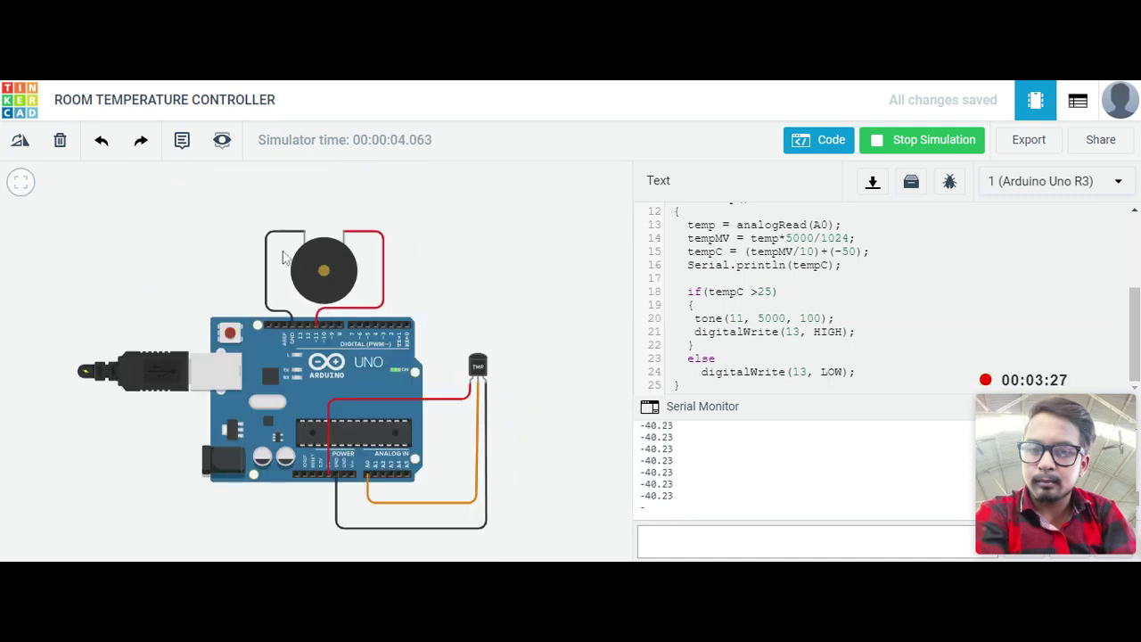
# Select the TMP36 and drag its temperature slider again, watching the serial readings change.
pyautogui.scroll(2, 477, 364)
pyautogui.click(479, 371)
pyautogui.moveTo(442, 326)
pyautogui.mouseDown()
pyautogui.moveTo(529, 344)
pyautogui.moveTo(456, 337)
pyautogui.mouseUp()
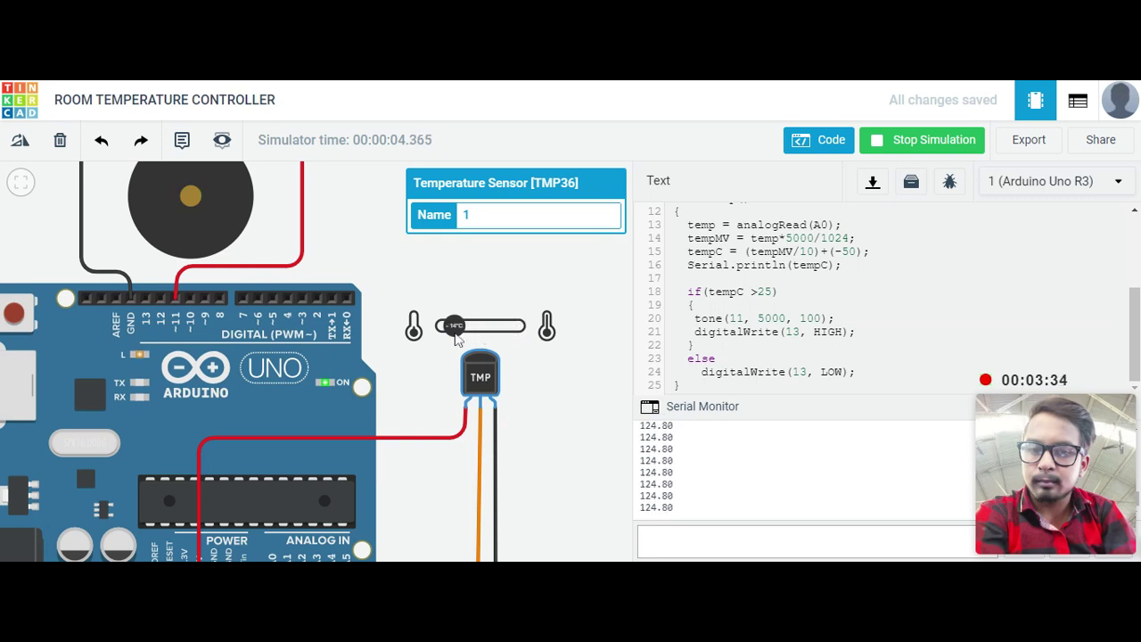